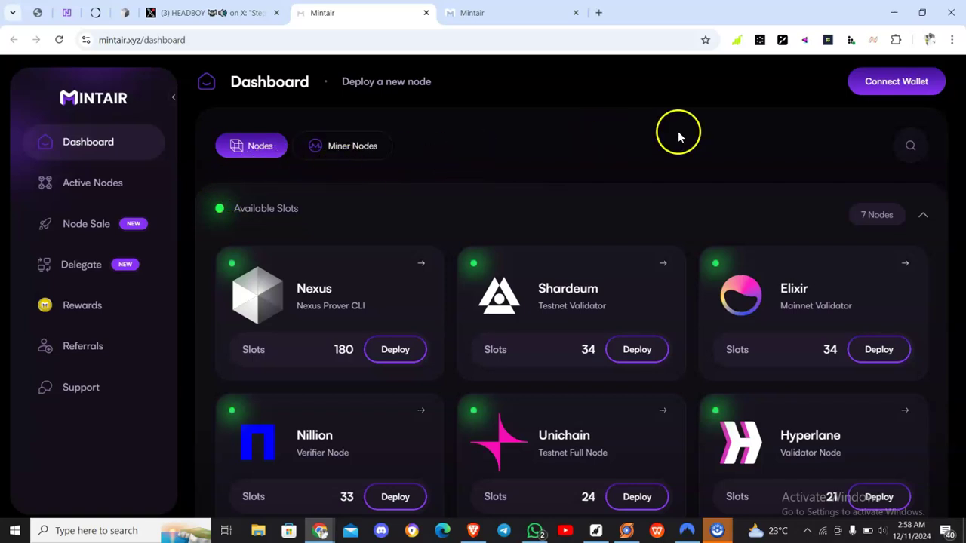
Step: Connect the MetaMask wallet to mintair.xyz, approving the site connection request in MetaMask
click(903, 86)
click(532, 321)
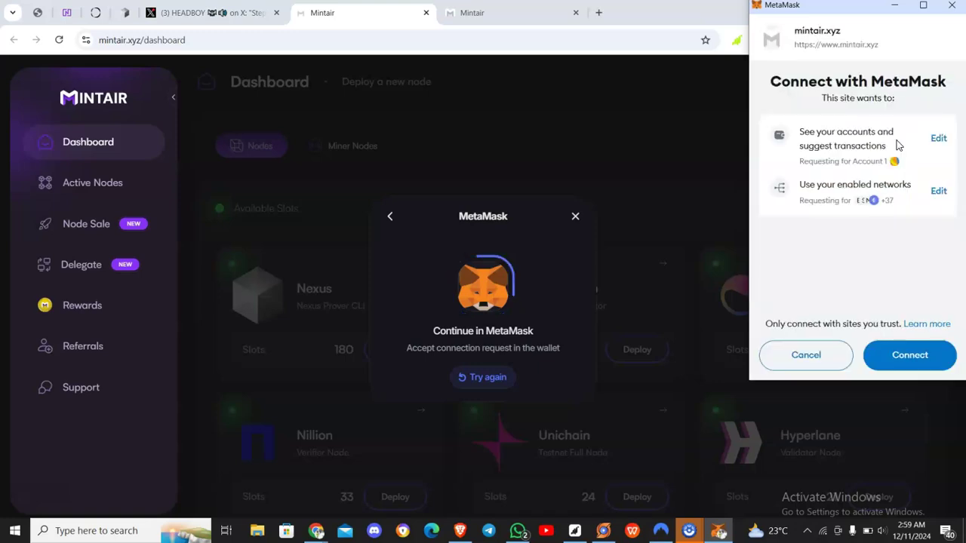
click(911, 358)
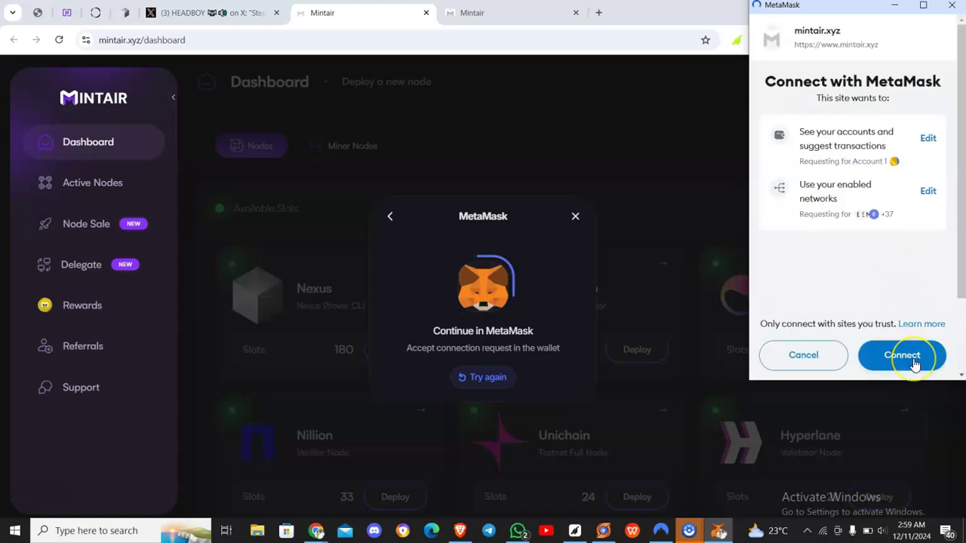
click(914, 365)
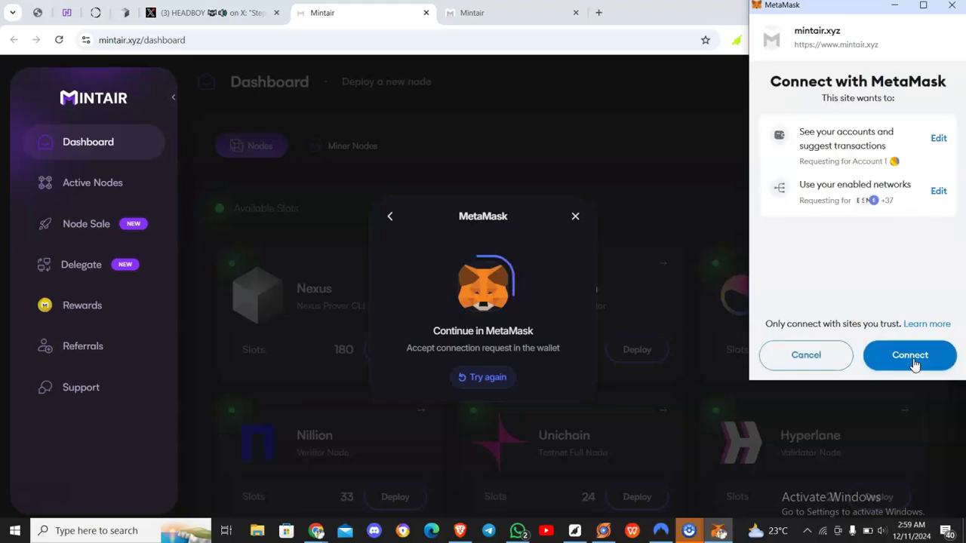
click(911, 351)
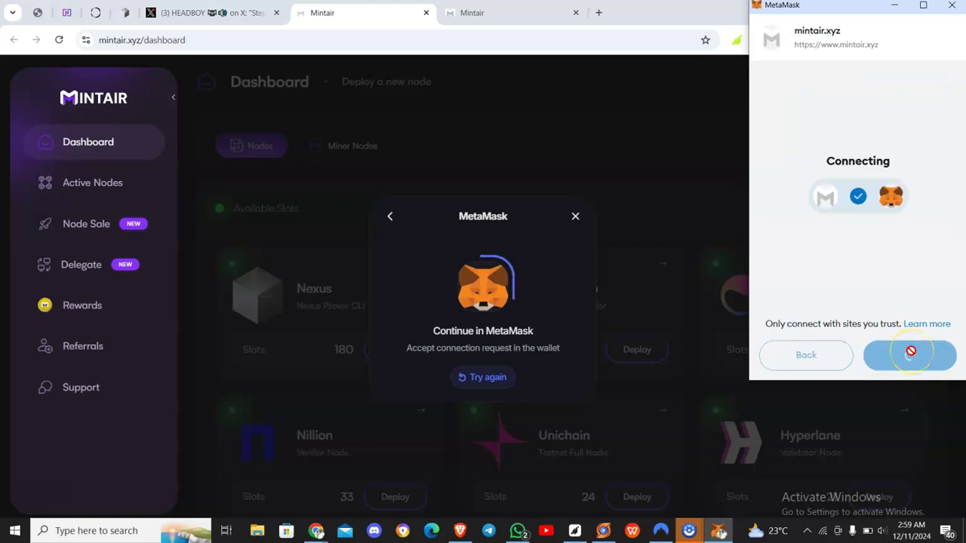
click(911, 352)
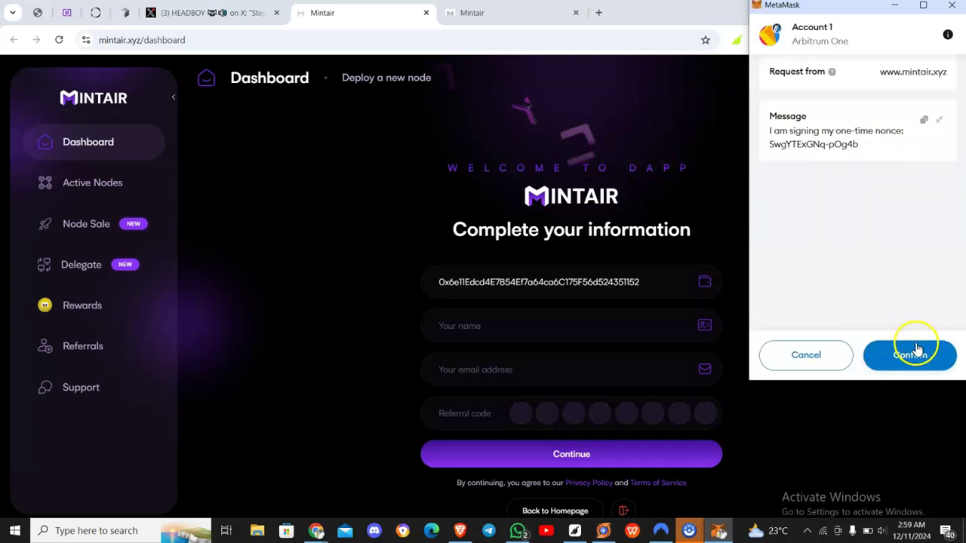
Step: Sign Mintair's one-time nonce message in MetaMask and wait for the signed-in dashboard
click(915, 354)
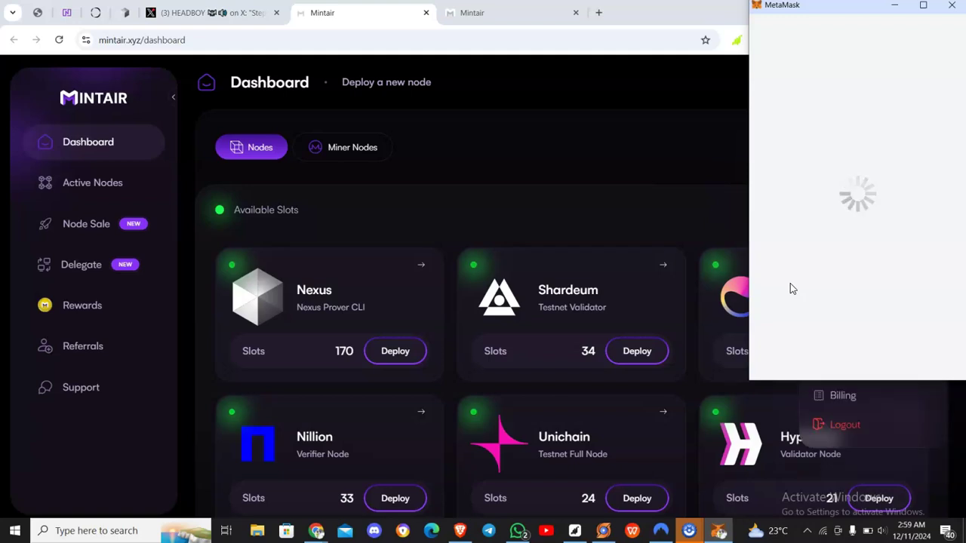
click(802, 305)
click(854, 296)
click(921, 6)
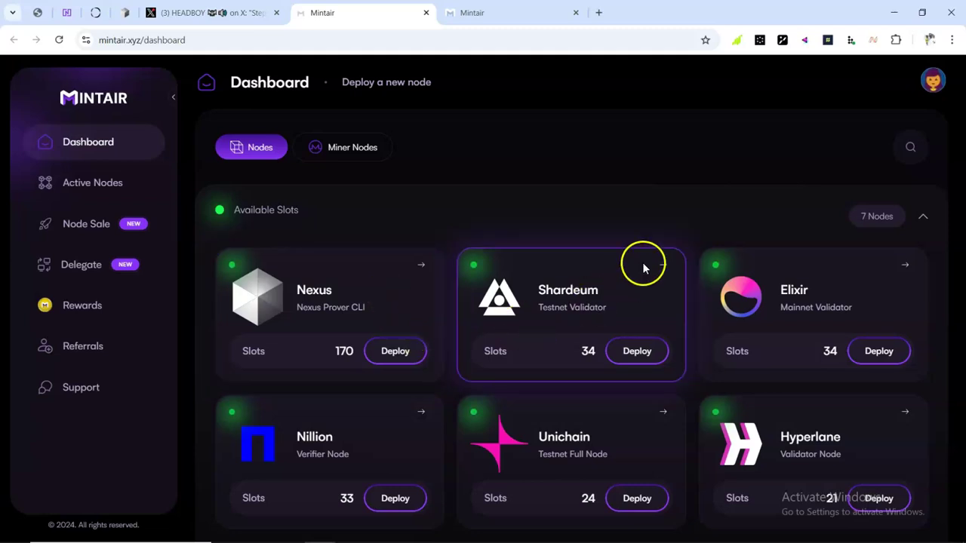
Step: Buy $11 of credits through Load Funds in the Mintair account menu
click(935, 89)
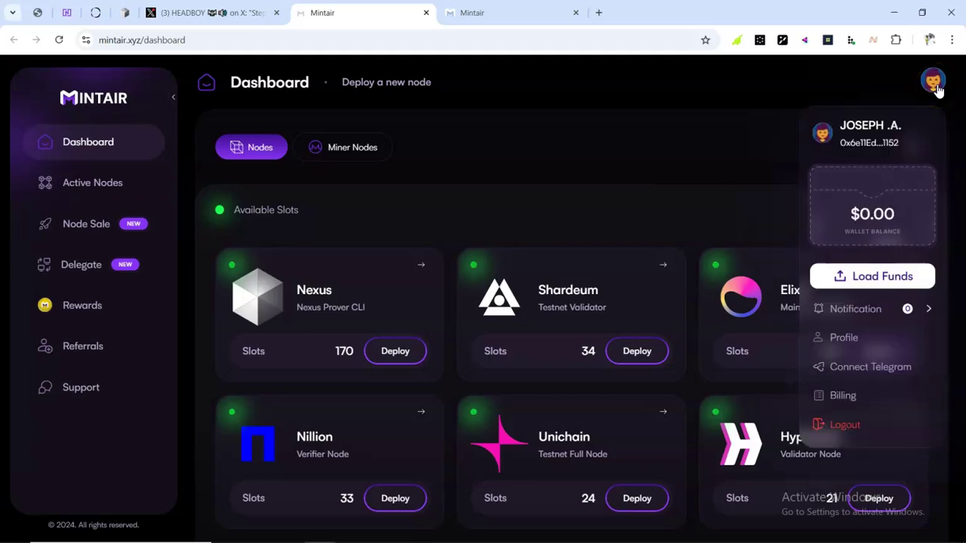
click(612, 140)
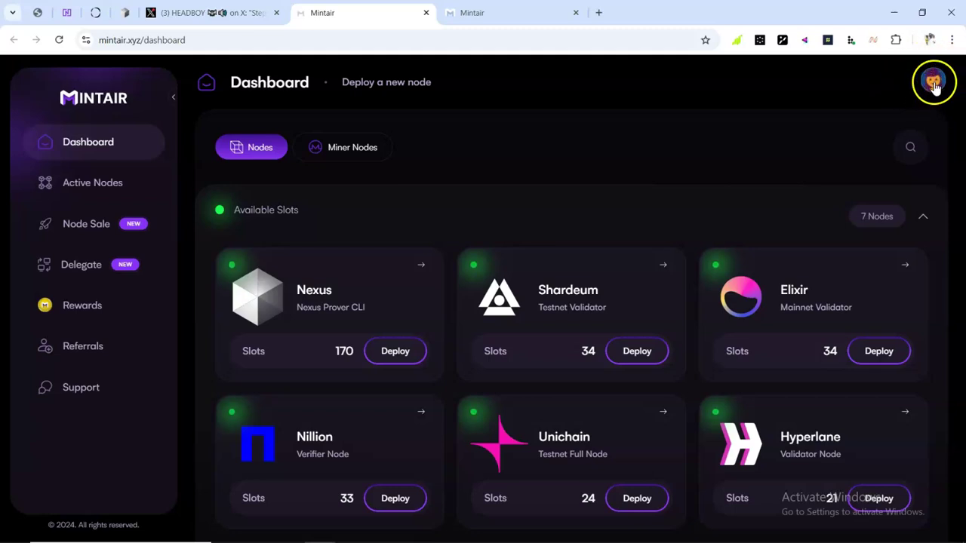
click(933, 83)
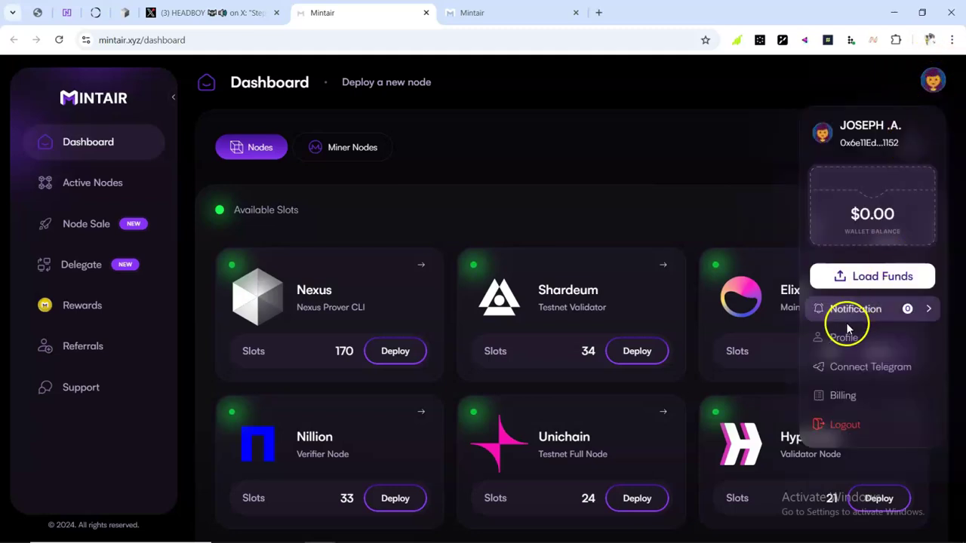
click(854, 278)
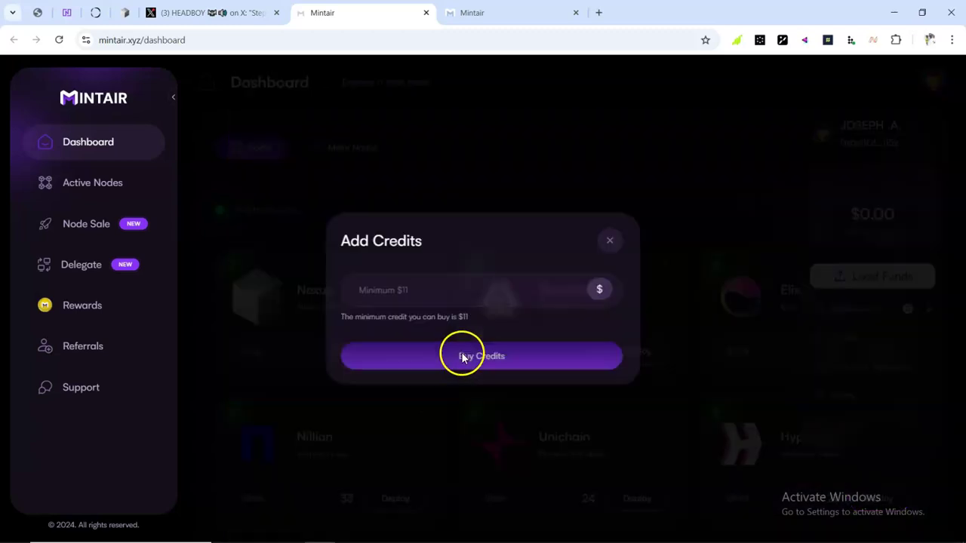
click(418, 296)
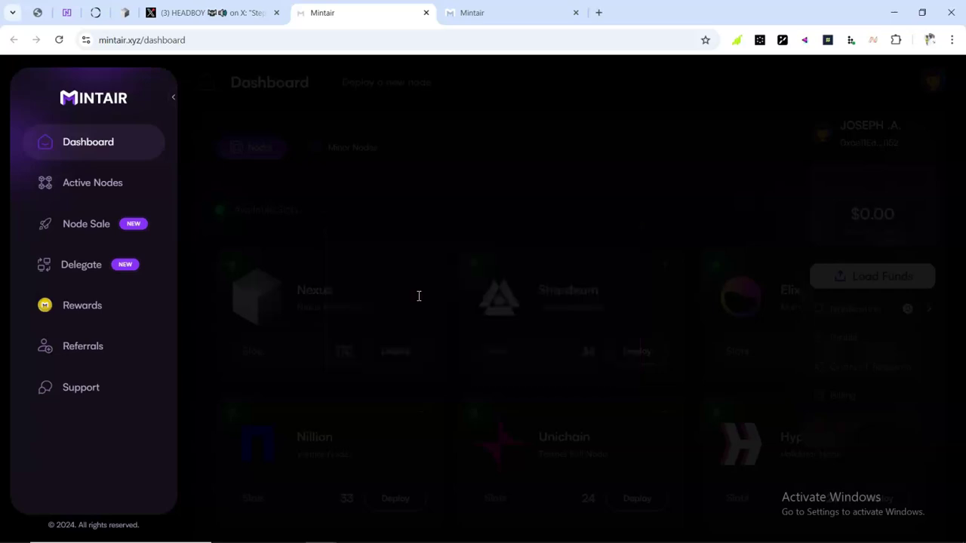
text(11)
click(535, 352)
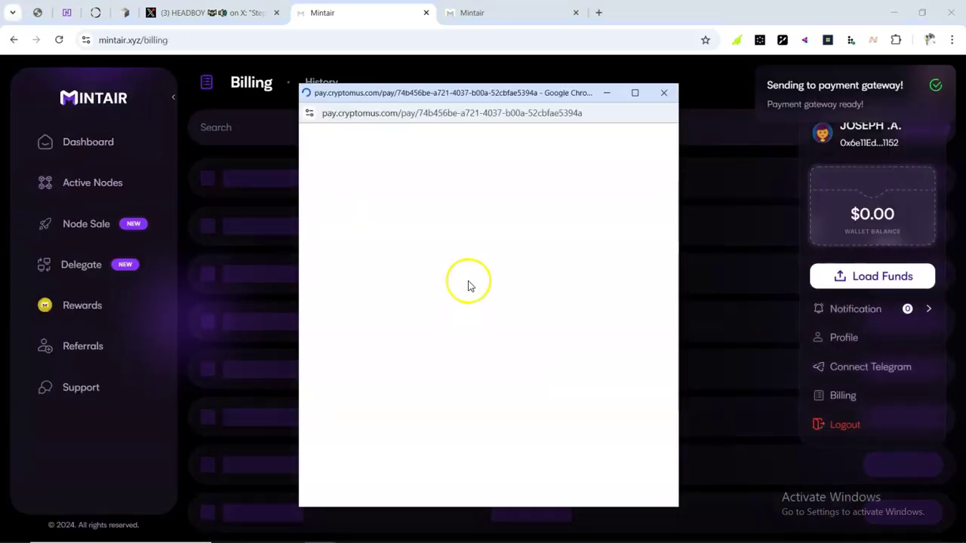
Step: Dismiss the cookie settings notice on the Cryptomus payment page
click(504, 333)
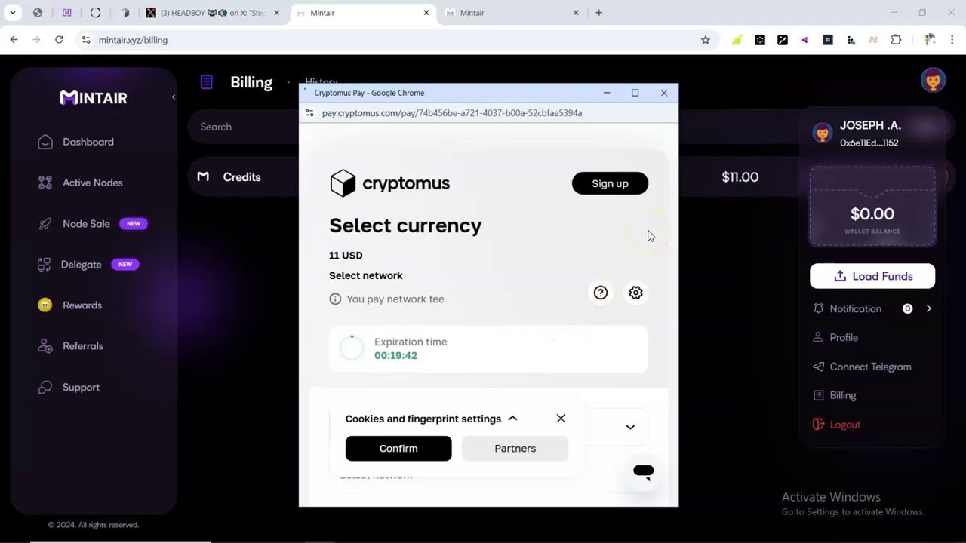
scroll(651, 236, down, 2)
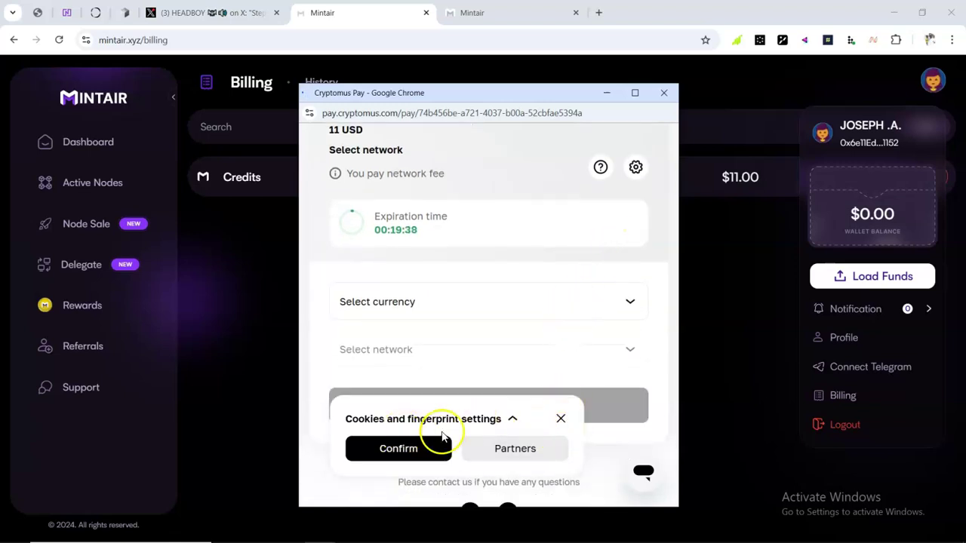
click(560, 420)
scroll(549, 325, down, 1)
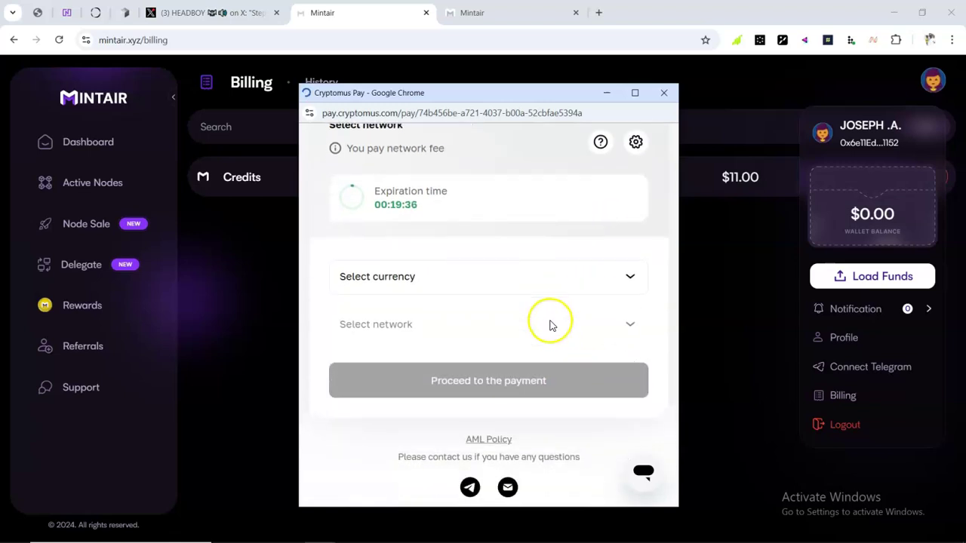
scroll(505, 283, down, 1)
Step: Choose USDT on the BSC (BEP-20) network as the payment method
click(520, 267)
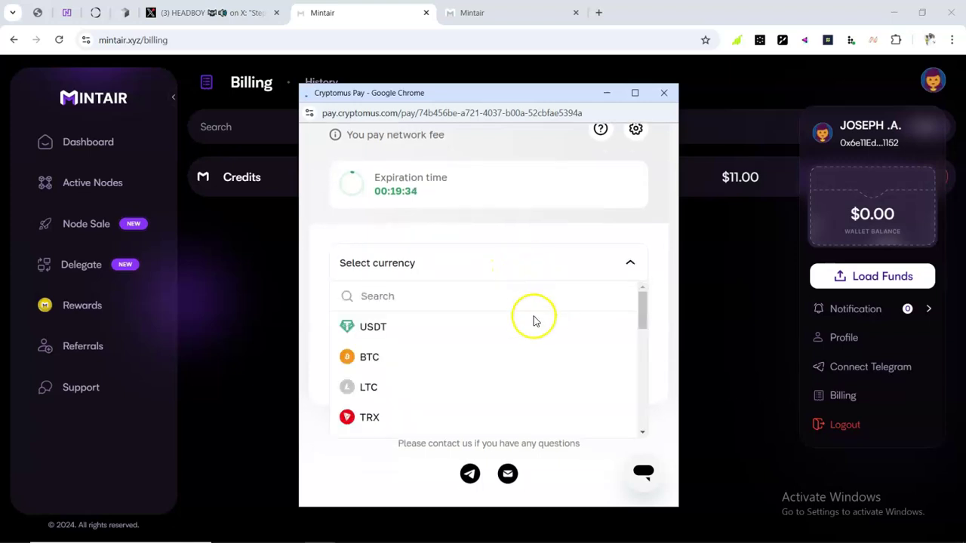
click(373, 329)
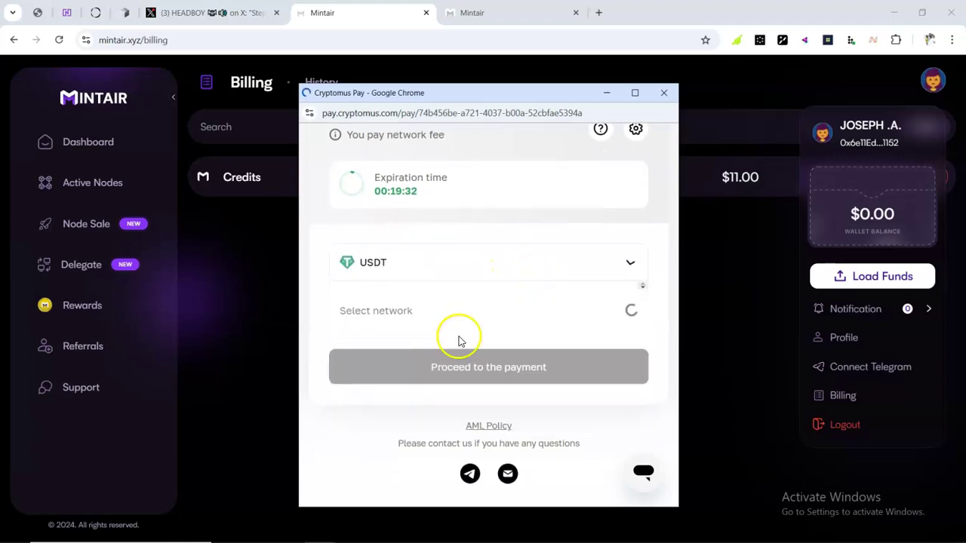
click(581, 321)
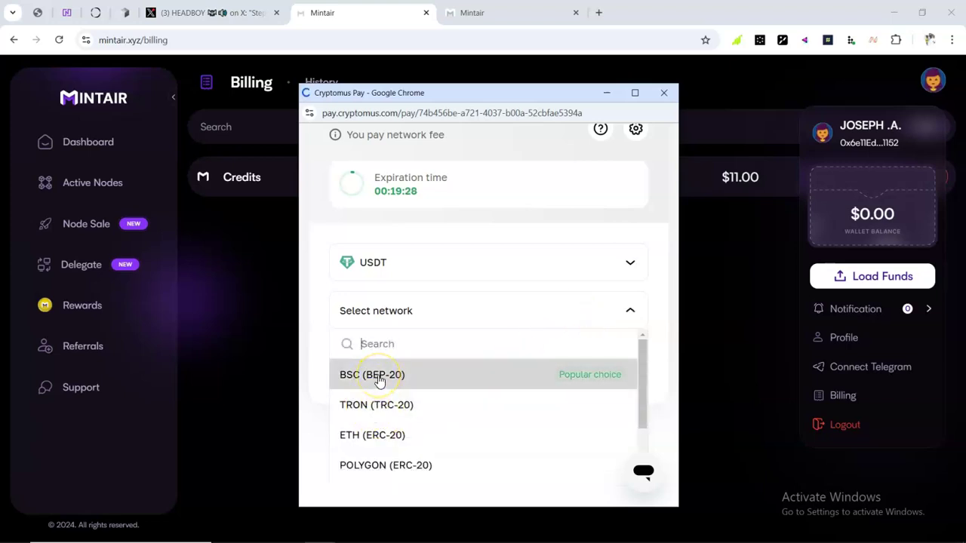
click(380, 381)
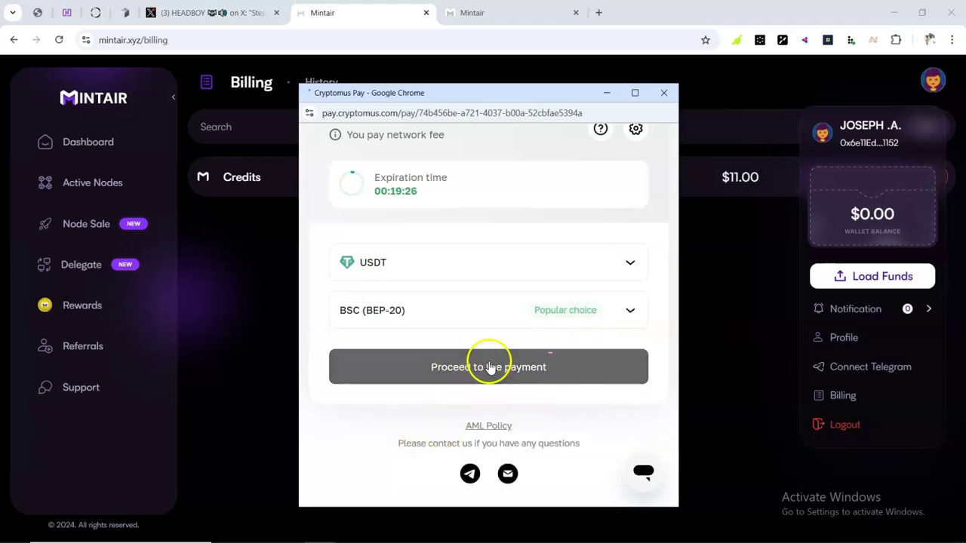
Step: Proceed to the payment details and copy the 10.99 USDT amount
click(481, 371)
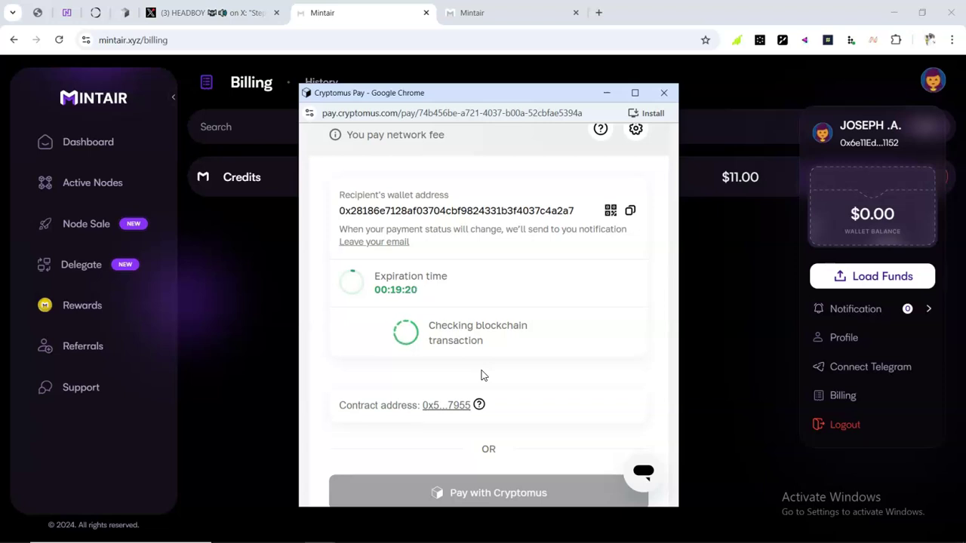
click(529, 258)
click(602, 255)
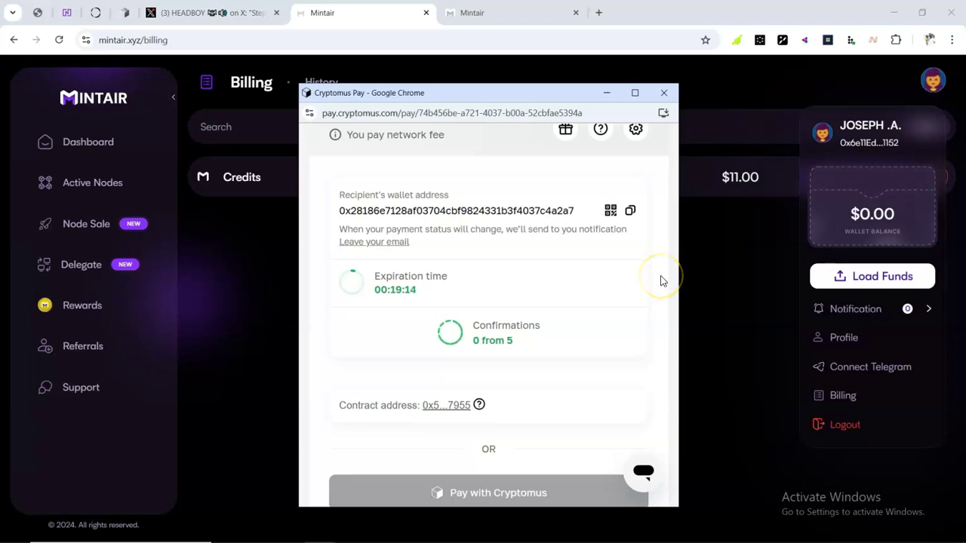
scroll(661, 281, up, 2)
scroll(660, 282, up, 2)
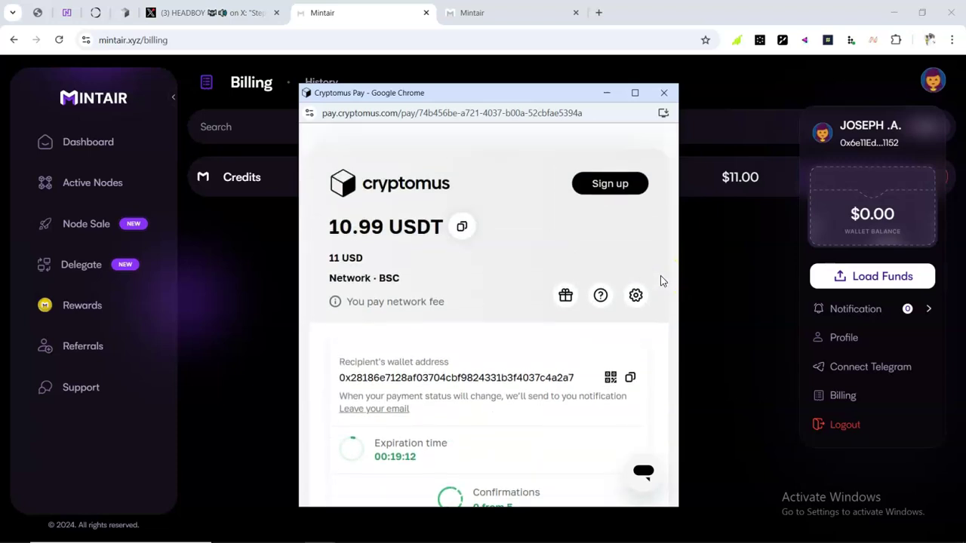
scroll(660, 281, down, 1)
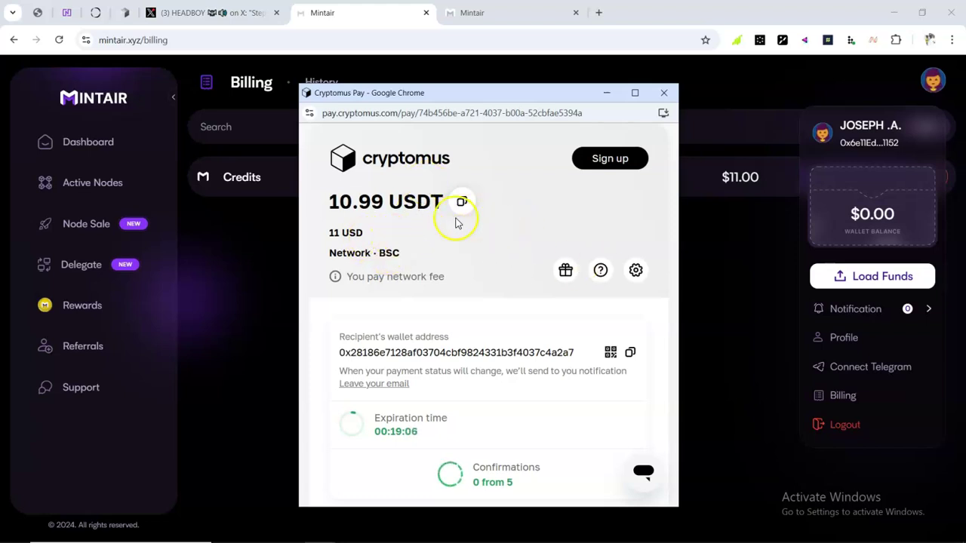
click(461, 201)
Step: Copy the recipient wallet address from the Cryptomus invoice
scroll(377, 245, down, 1)
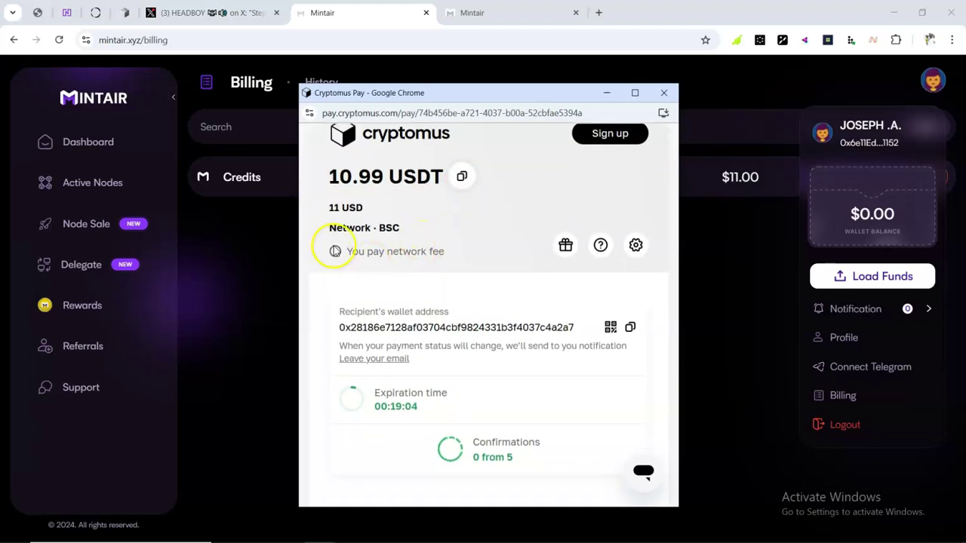
scroll(362, 230, down, 1)
scroll(382, 217, down, 1)
scroll(498, 271, down, 1)
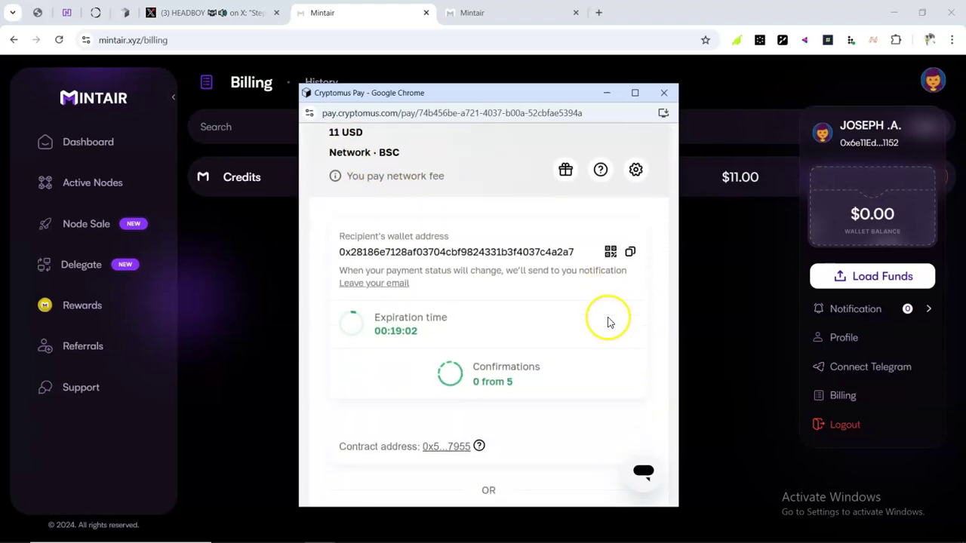
scroll(616, 302, down, 1)
scroll(631, 260, down, 1)
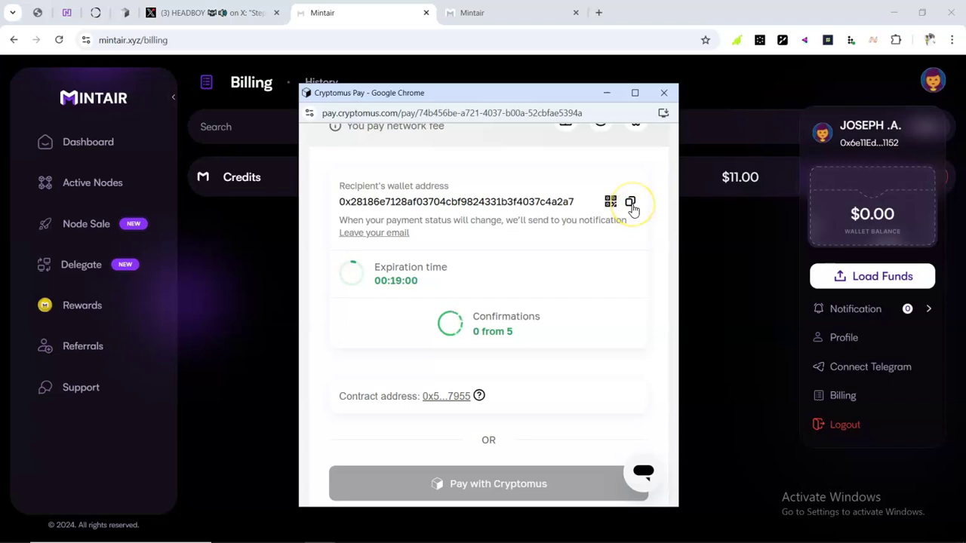
click(629, 202)
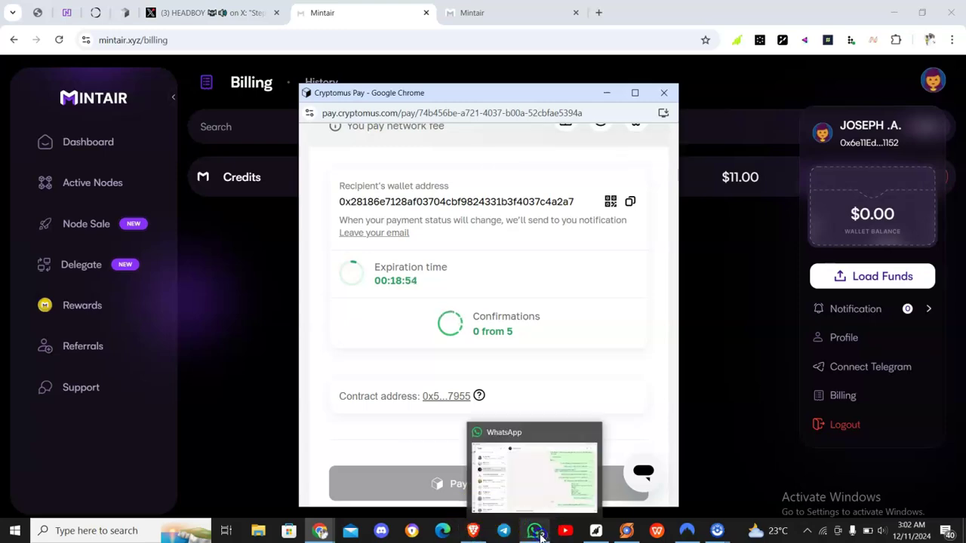
Step: In WhatsApp, send the prover ID and the pasted recipient wallet address as messages
click(536, 531)
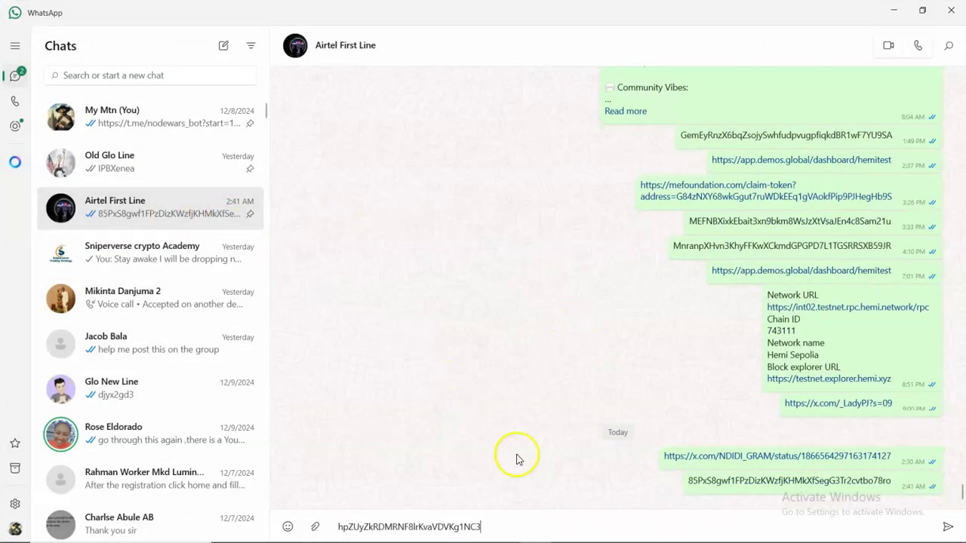
key(Return)
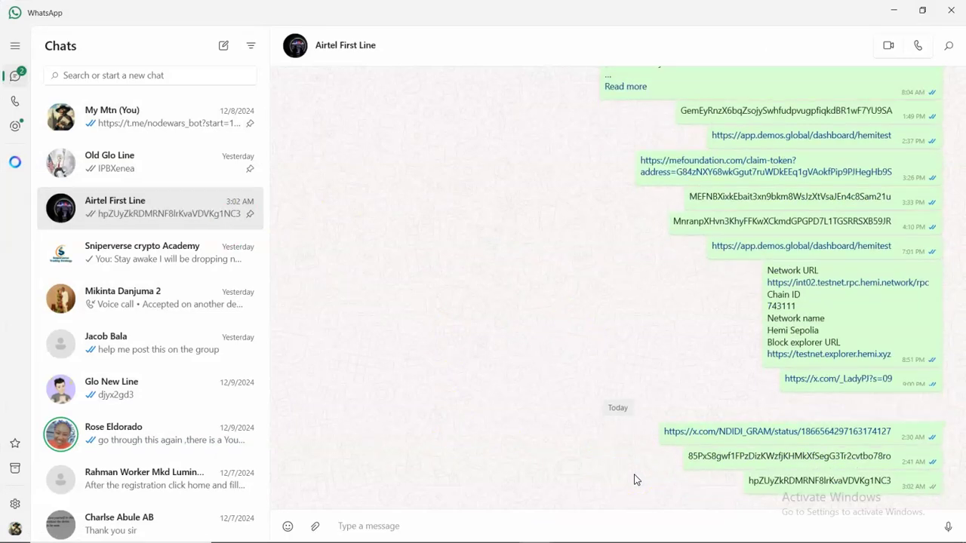
key(ctrl+v)
key(Return)
Step: Hide WhatsApp and return to the Cryptomus invoice to watch for the transaction ID
click(894, 10)
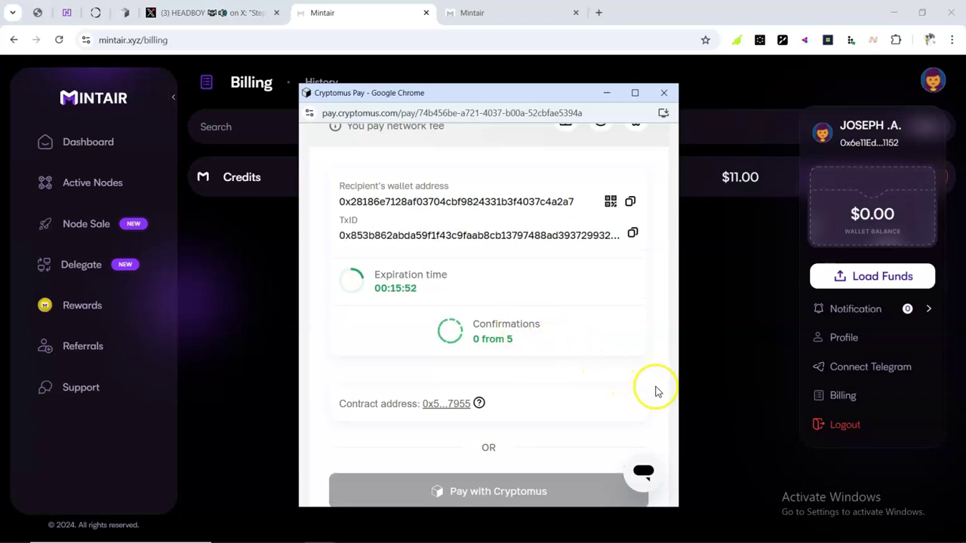
Step: Scroll the Cryptomus popup to confirm the 10.99 USDT invoice is marked paid
scroll(656, 391, up, 2)
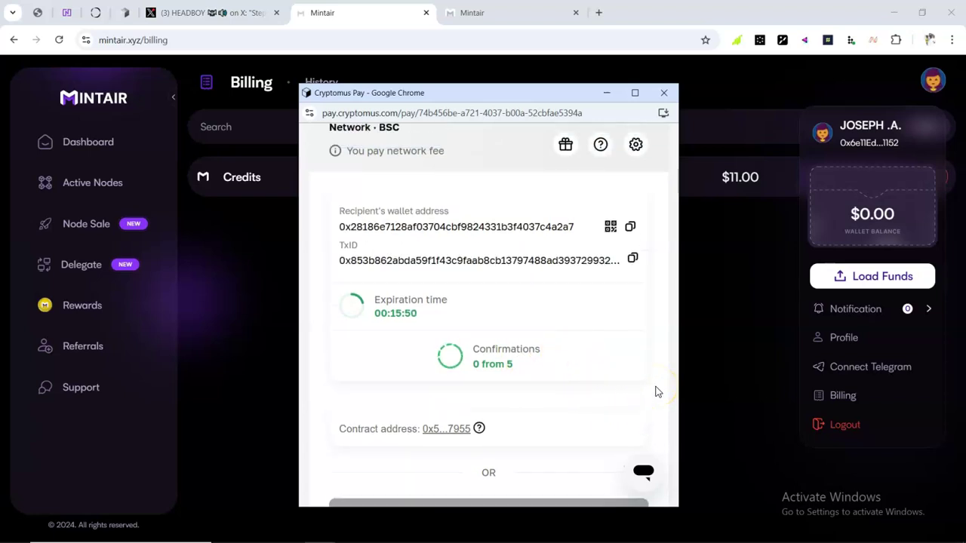
scroll(655, 391, up, 2)
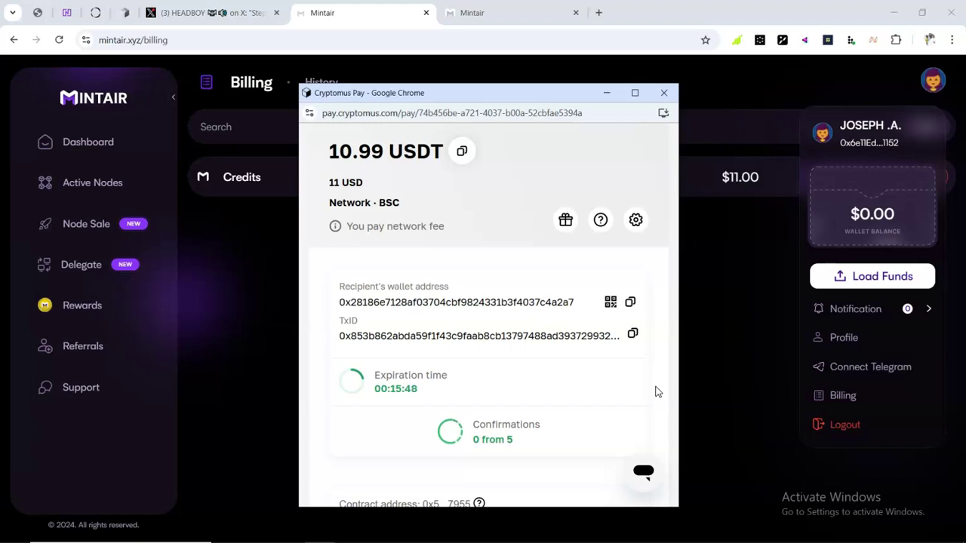
scroll(655, 392, up, 1)
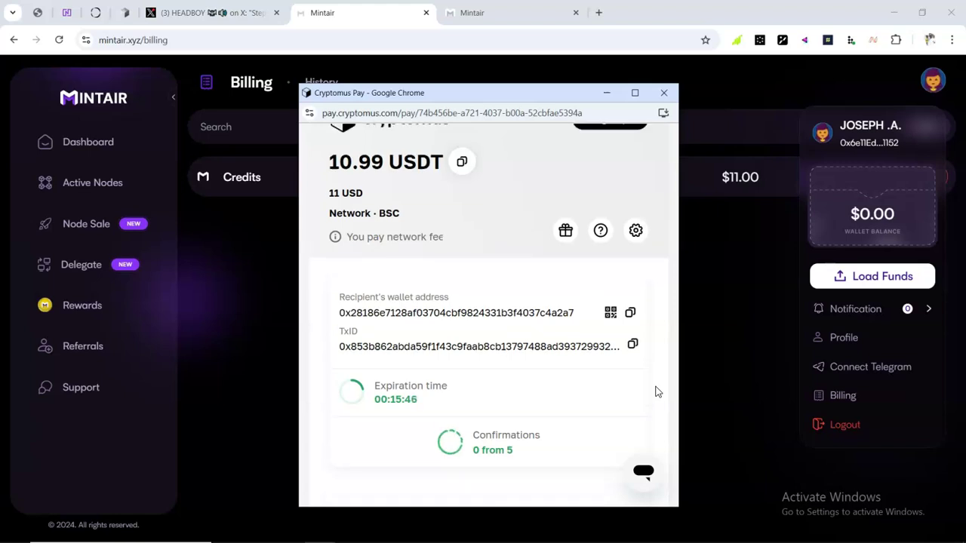
scroll(655, 391, up, 2)
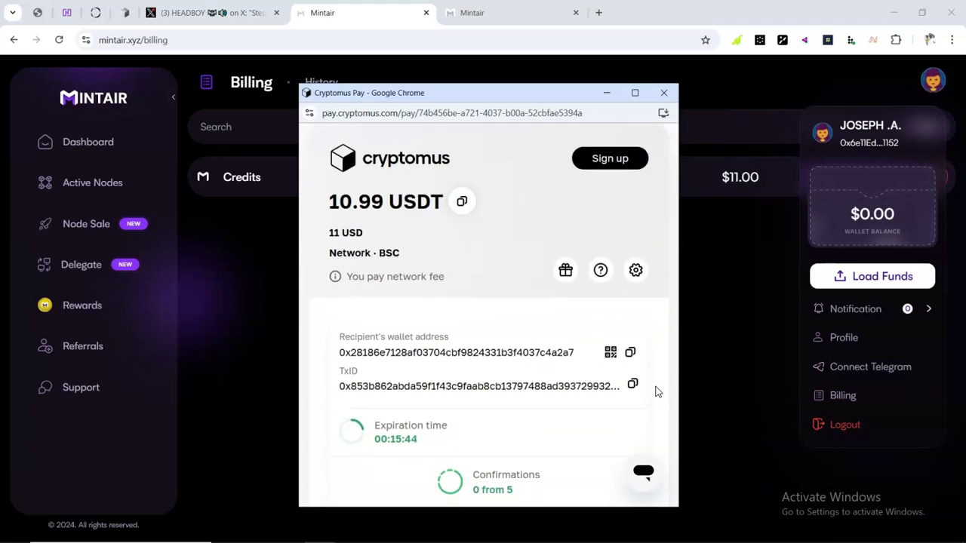
scroll(655, 391, down, 4)
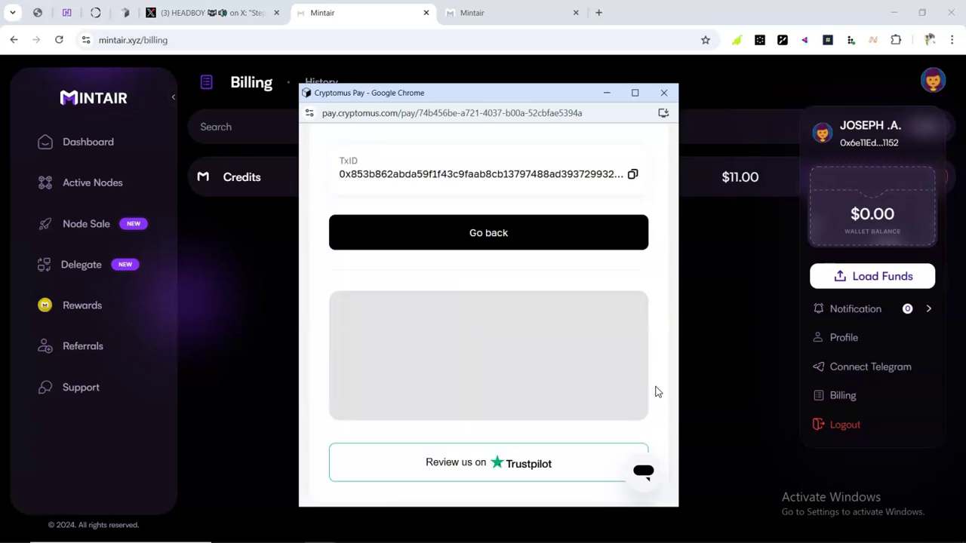
scroll(656, 391, up, 1)
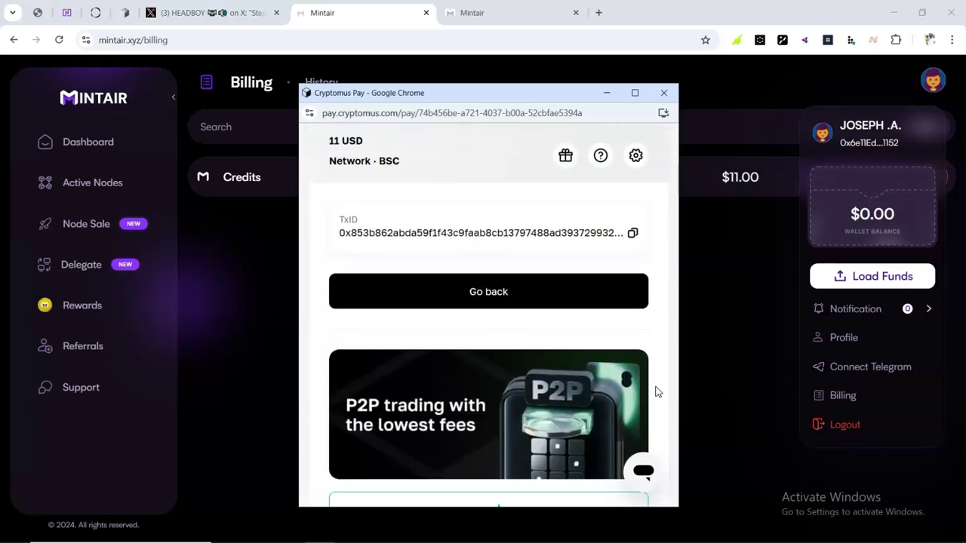
scroll(656, 391, up, 1)
scroll(656, 392, up, 1)
scroll(655, 392, up, 1)
scroll(656, 391, up, 2)
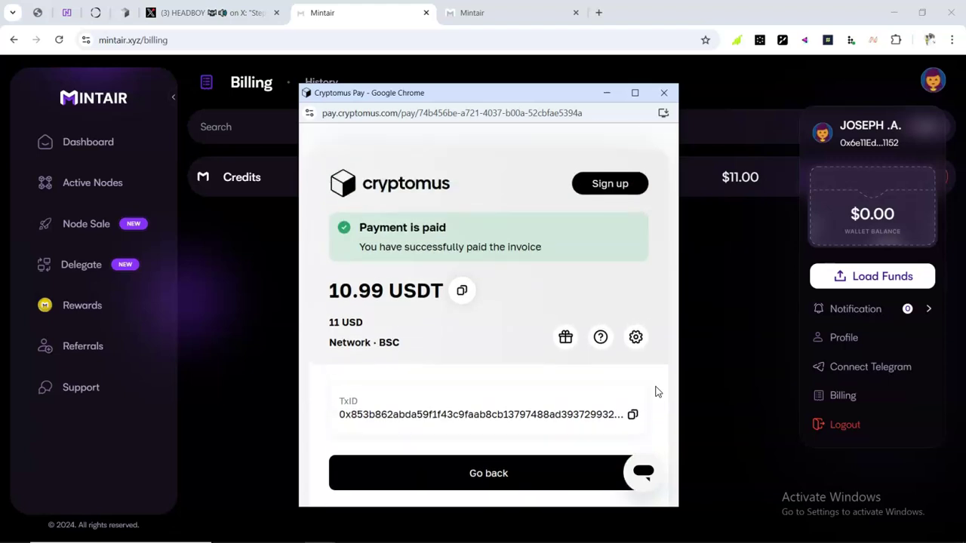
scroll(655, 392, down, 1)
scroll(656, 391, down, 4)
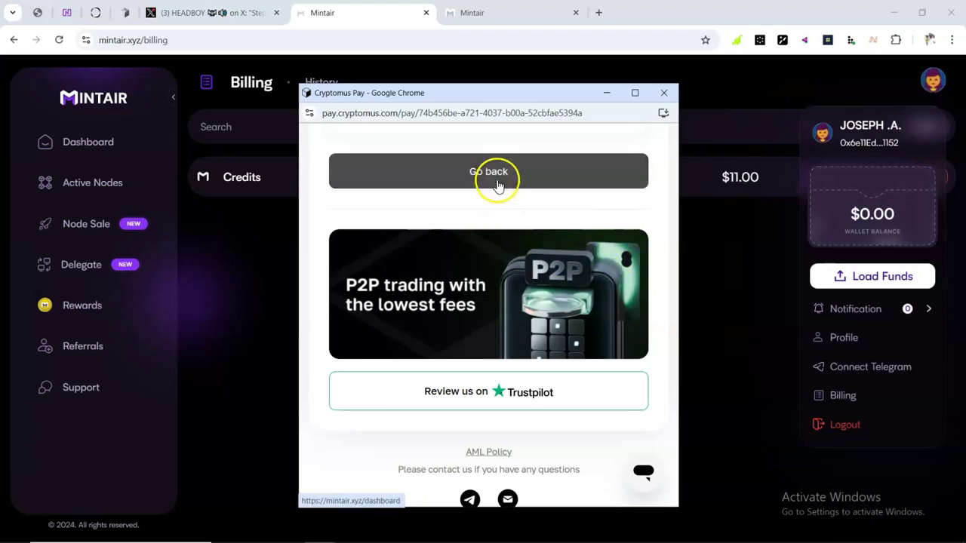
Step: Close the Cryptomus window and duplicate the Mintair tab to see the $11.00 purchase as Paid
click(665, 95)
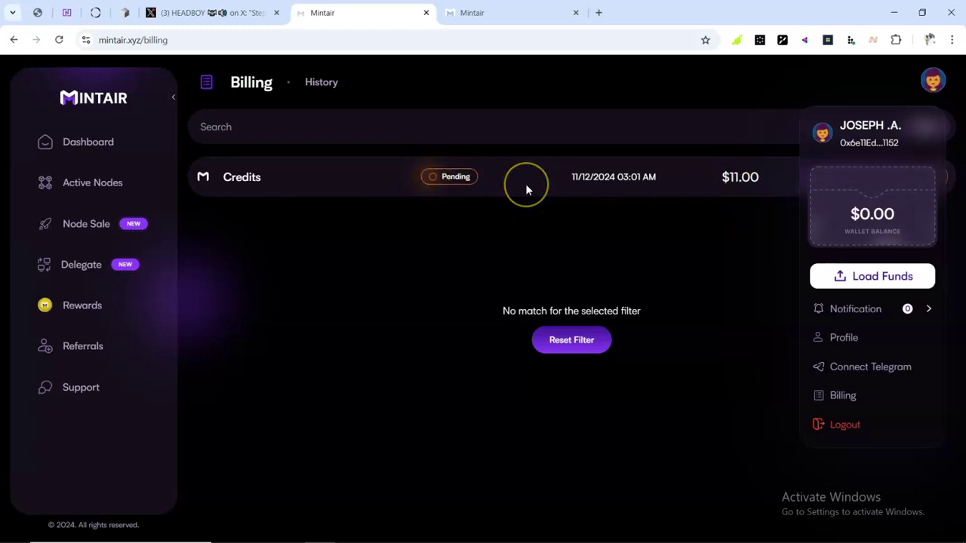
right_click(389, 14)
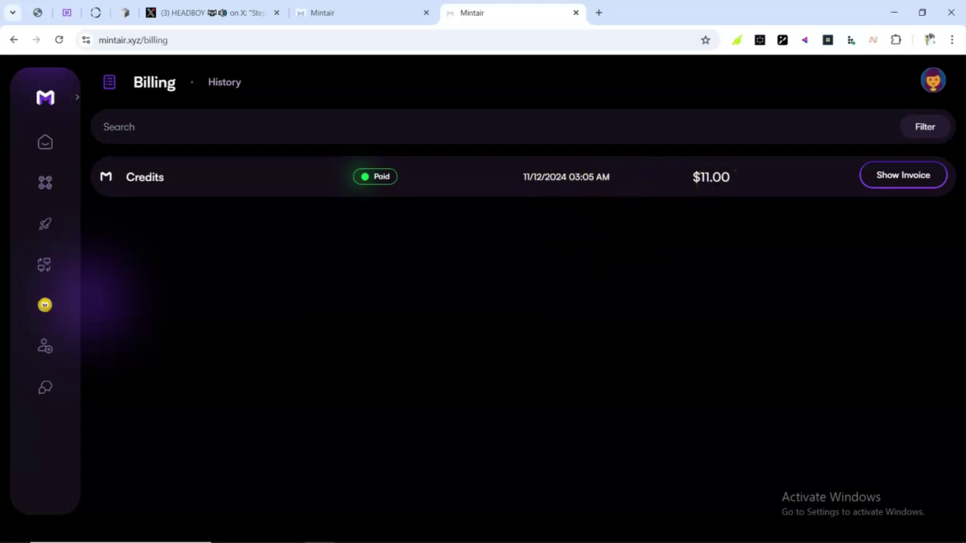
Step: Buy a one-month Nexus Prover CLI node with credits, applying the 5% coupon for $6.64
click(328, 19)
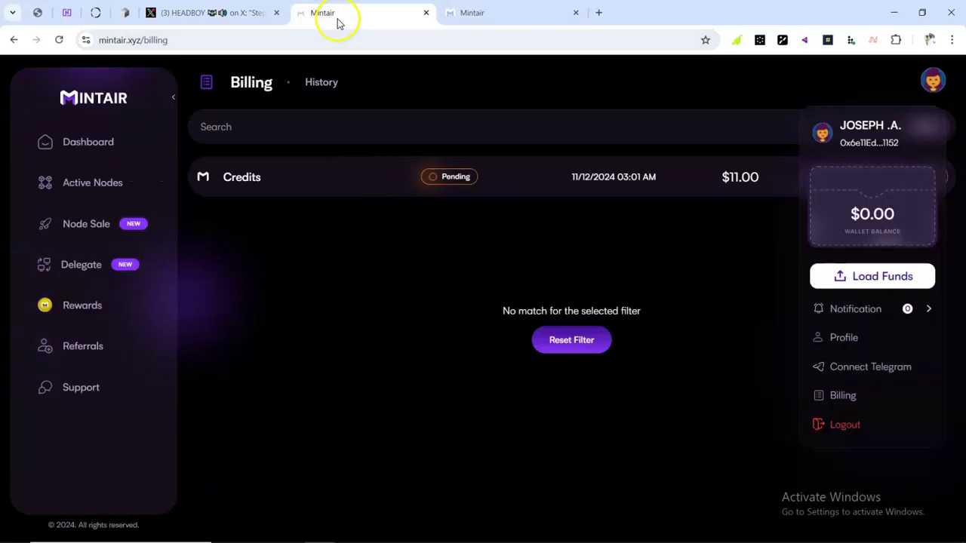
click(132, 143)
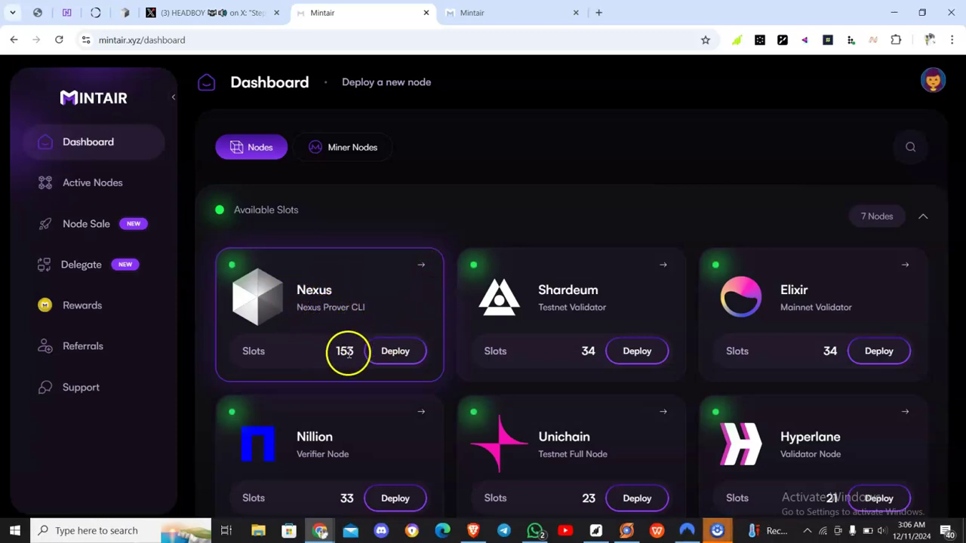
click(390, 355)
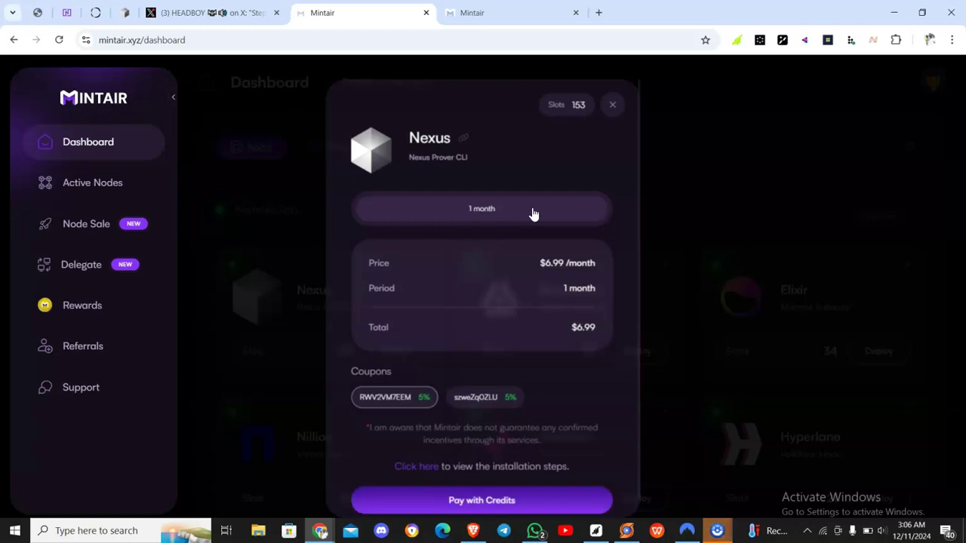
click(539, 240)
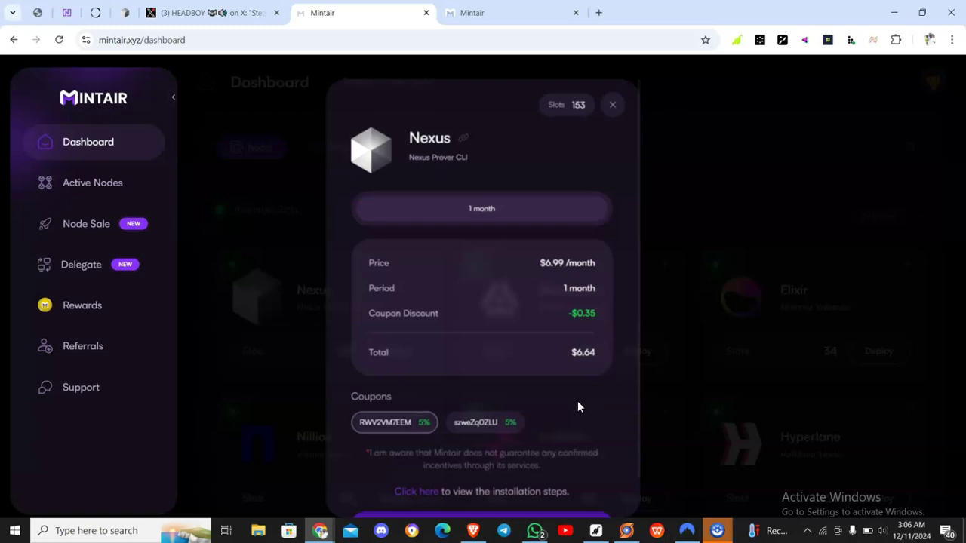
scroll(596, 381, down, 1)
scroll(625, 308, down, 1)
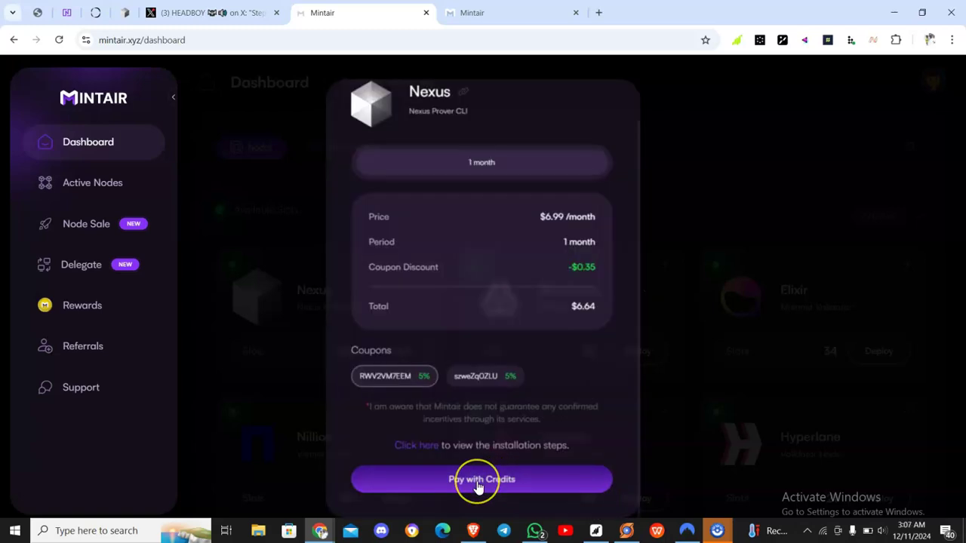
click(503, 445)
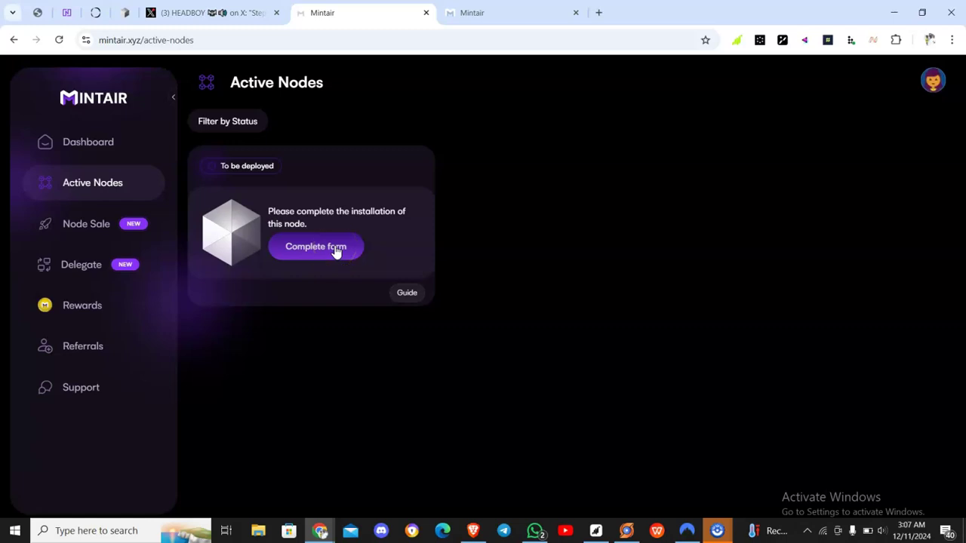
Step: Open the Prover Id form from the Nexus card's Complete form button in Active Nodes
click(336, 249)
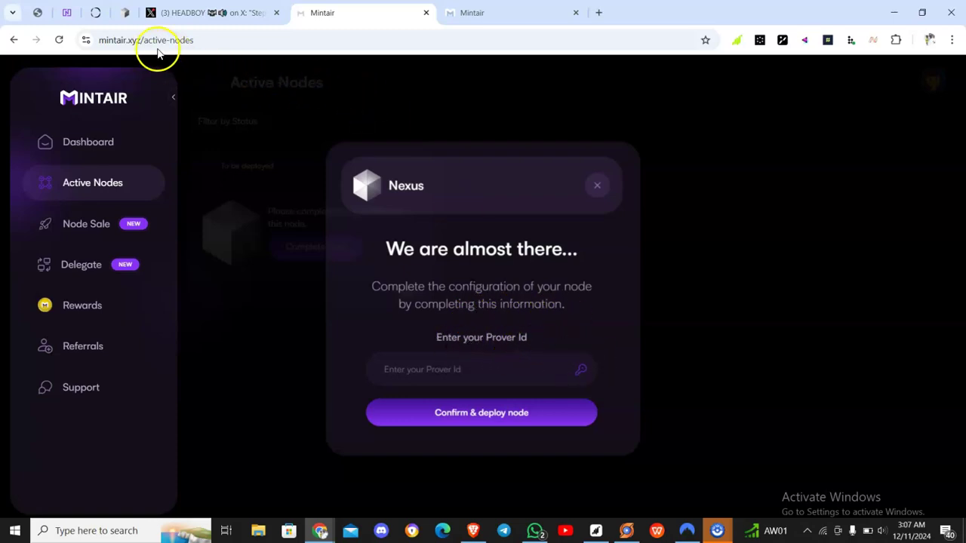
Step: Copy the Prover ID from the beta.nexus.xyz dashboard
click(125, 13)
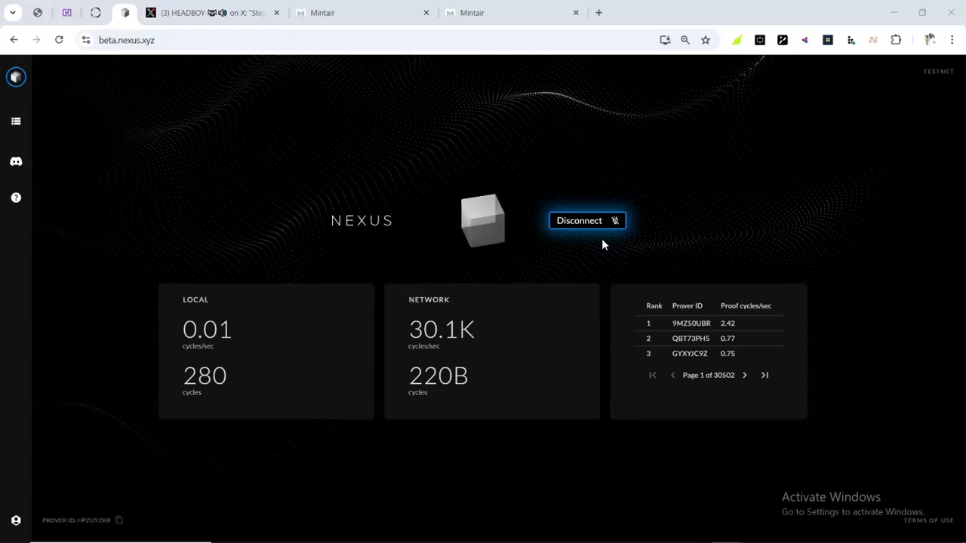
click(120, 522)
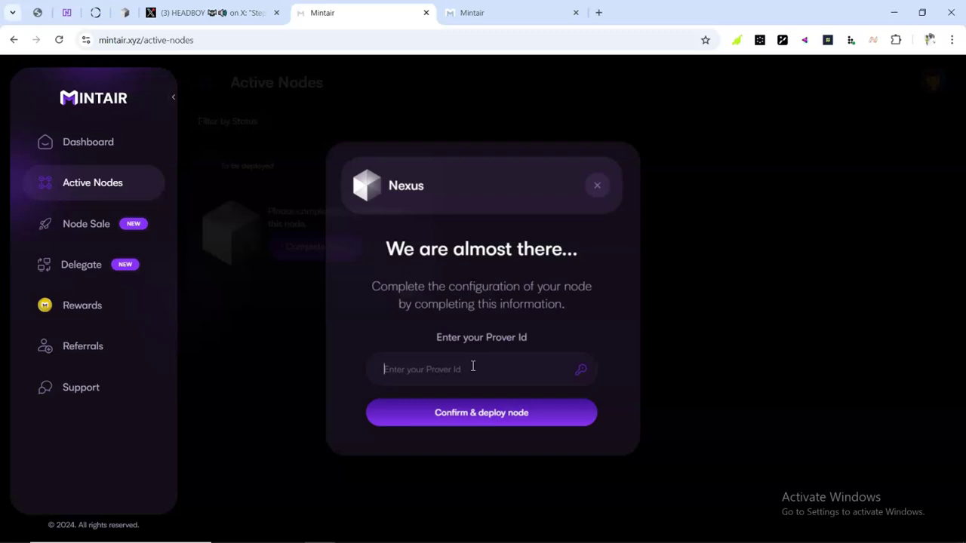
Step: Paste the Prover ID into the Nexus form and confirm to deploy the node
key(ctrl+v)
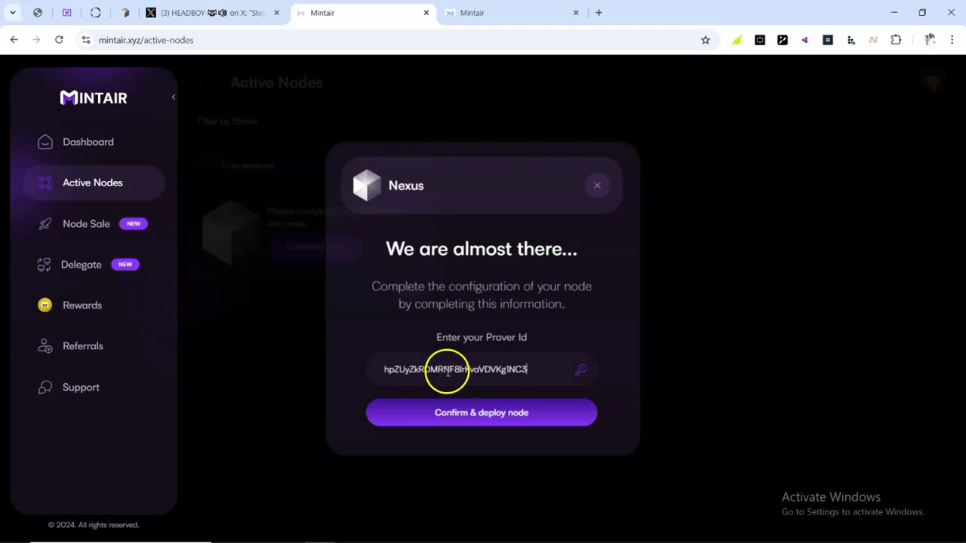
click(466, 415)
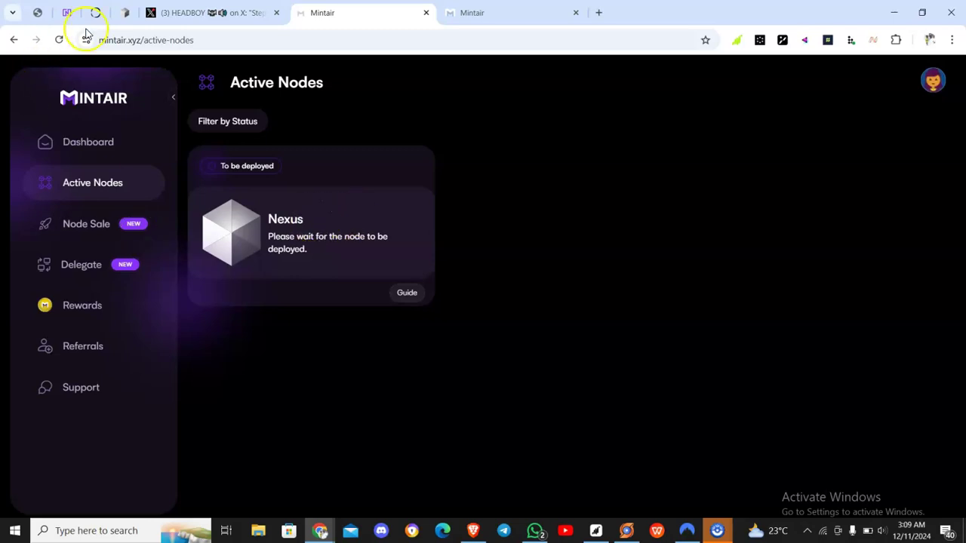
Step: Reload the beta.nexus.xyz dashboard, which now shows disconnected at 280 local cycles
click(123, 16)
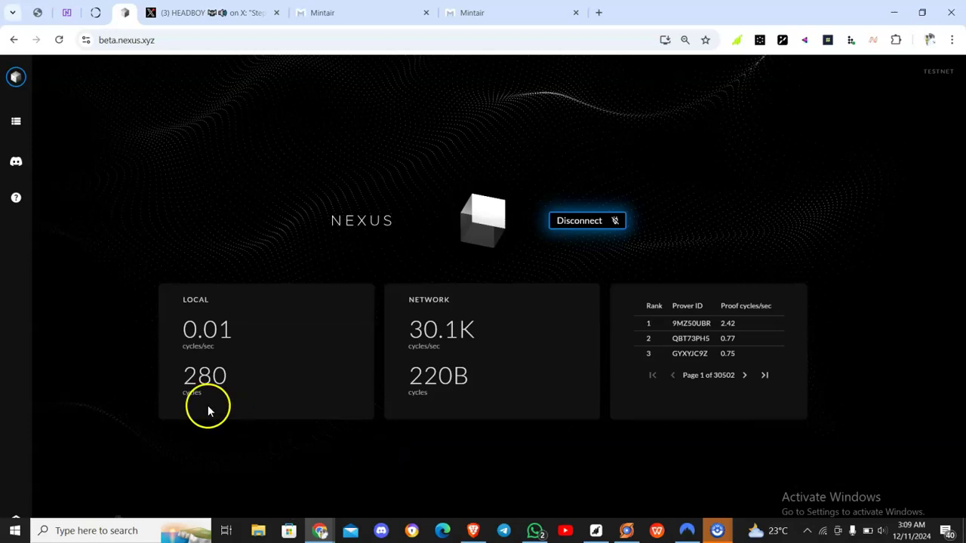
click(59, 40)
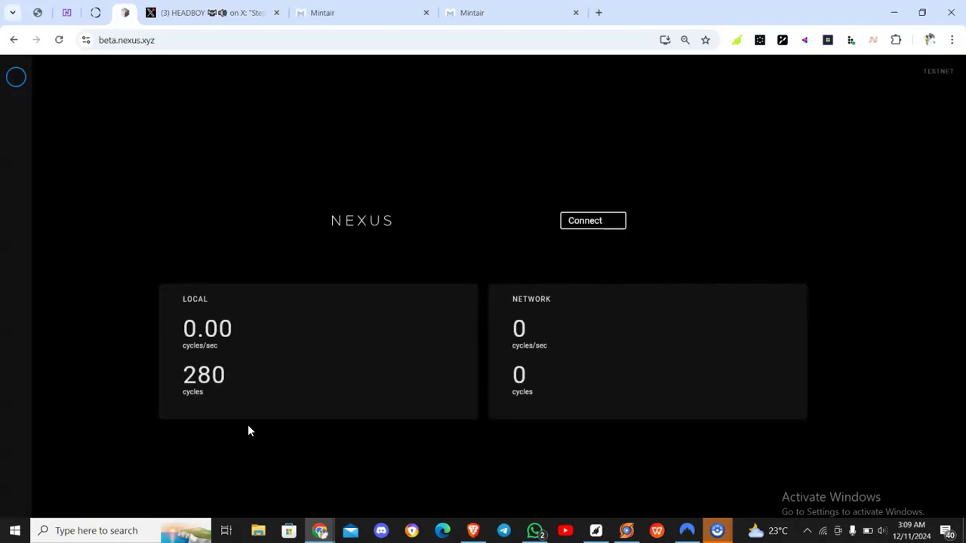
drag(263, 424, 351, 429)
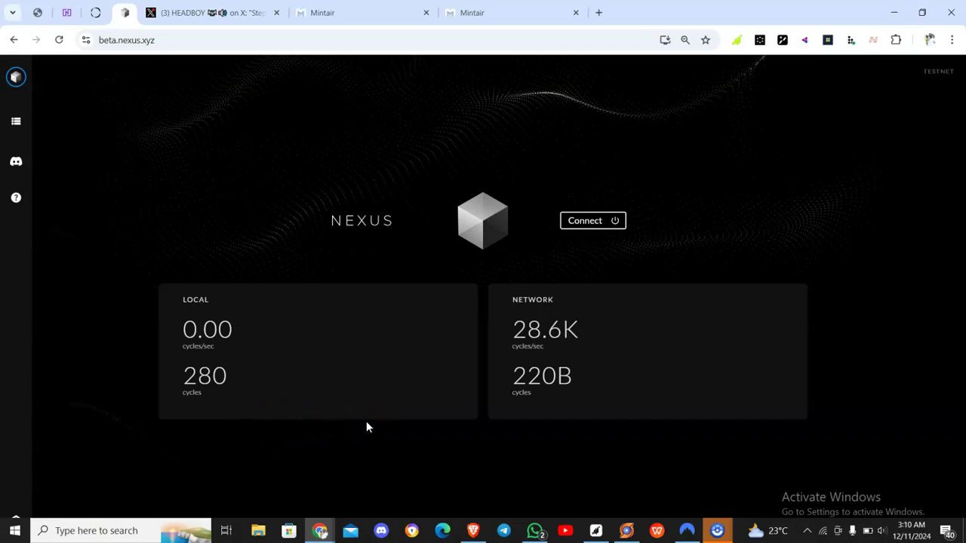
Step: Connect the Nexus prover to the network from the dashboard
click(601, 221)
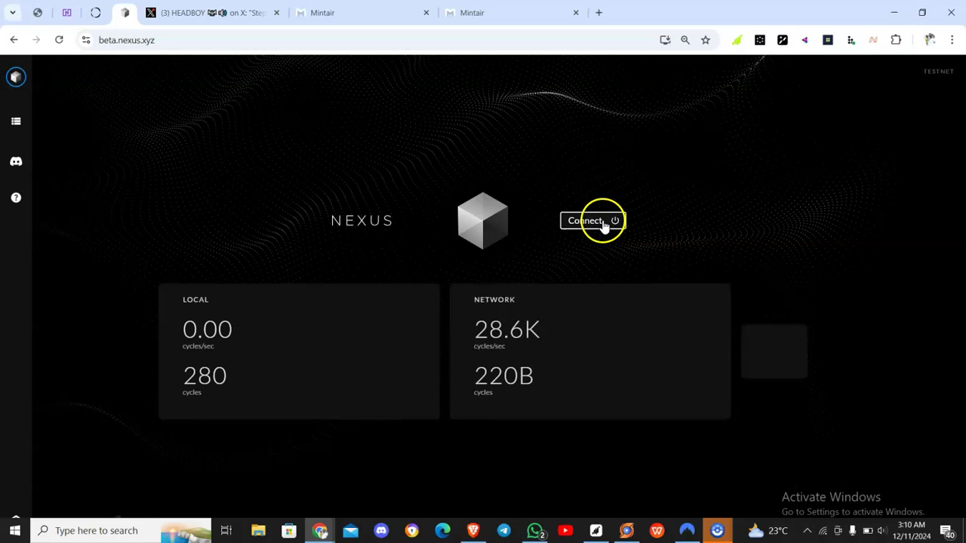